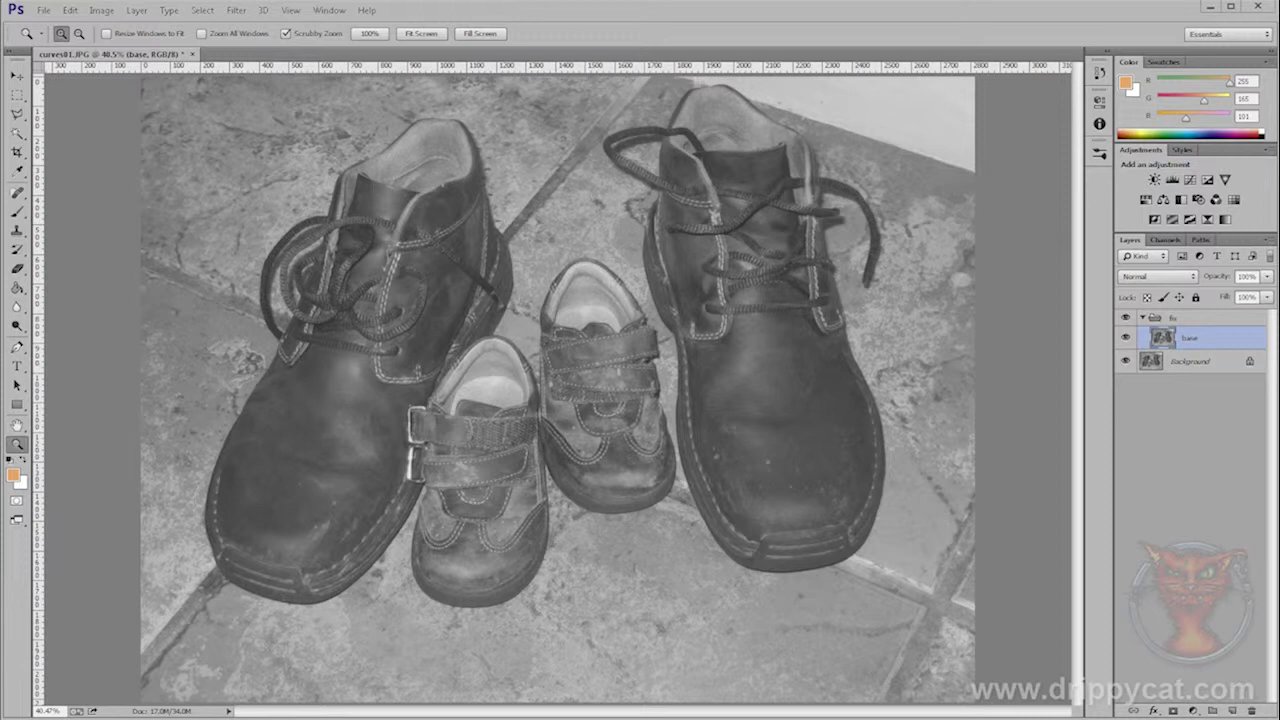
Open the Curves adjustment for the base layer of the shoe photo.
left_click(103, 11)
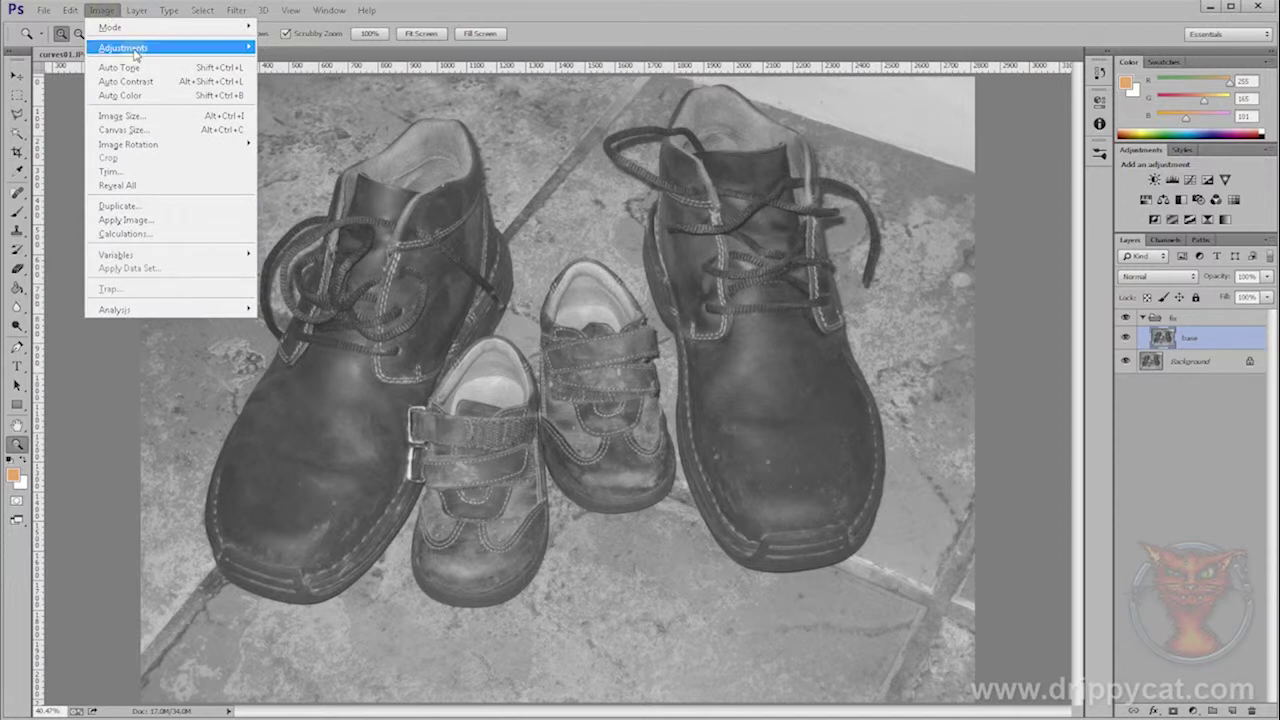
mouse_move(240, 47)
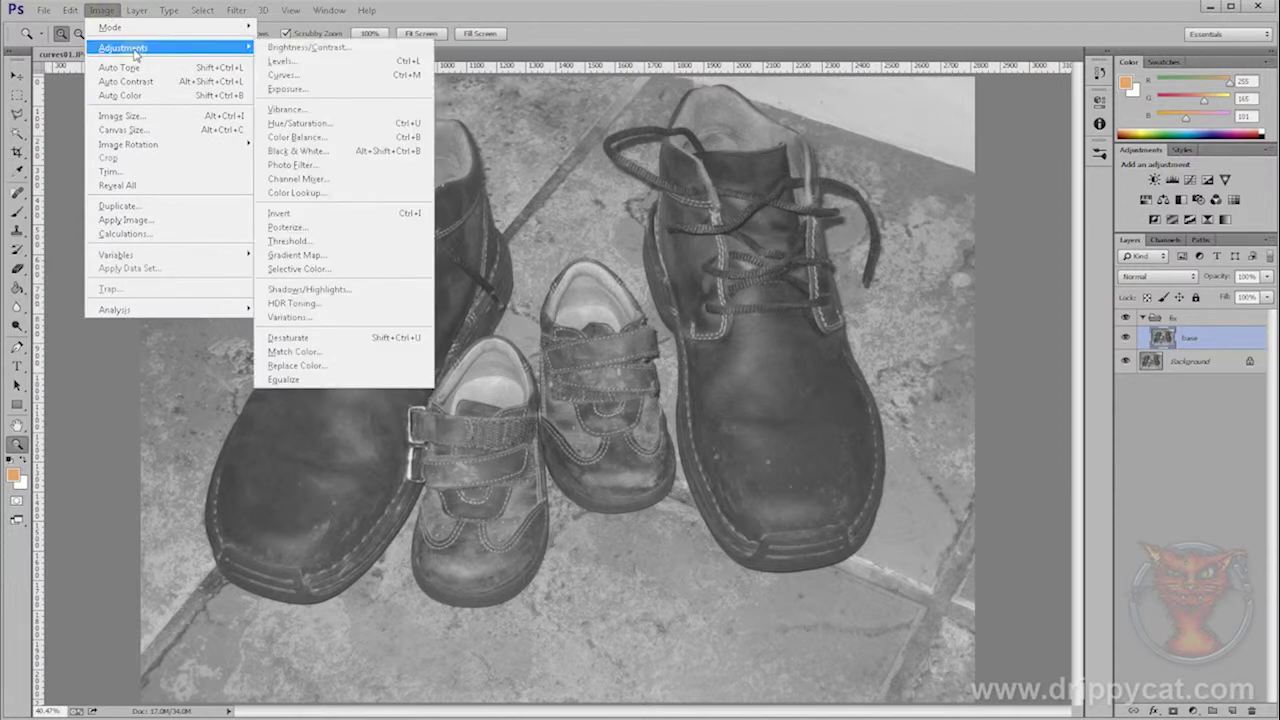
left_click(320, 75)
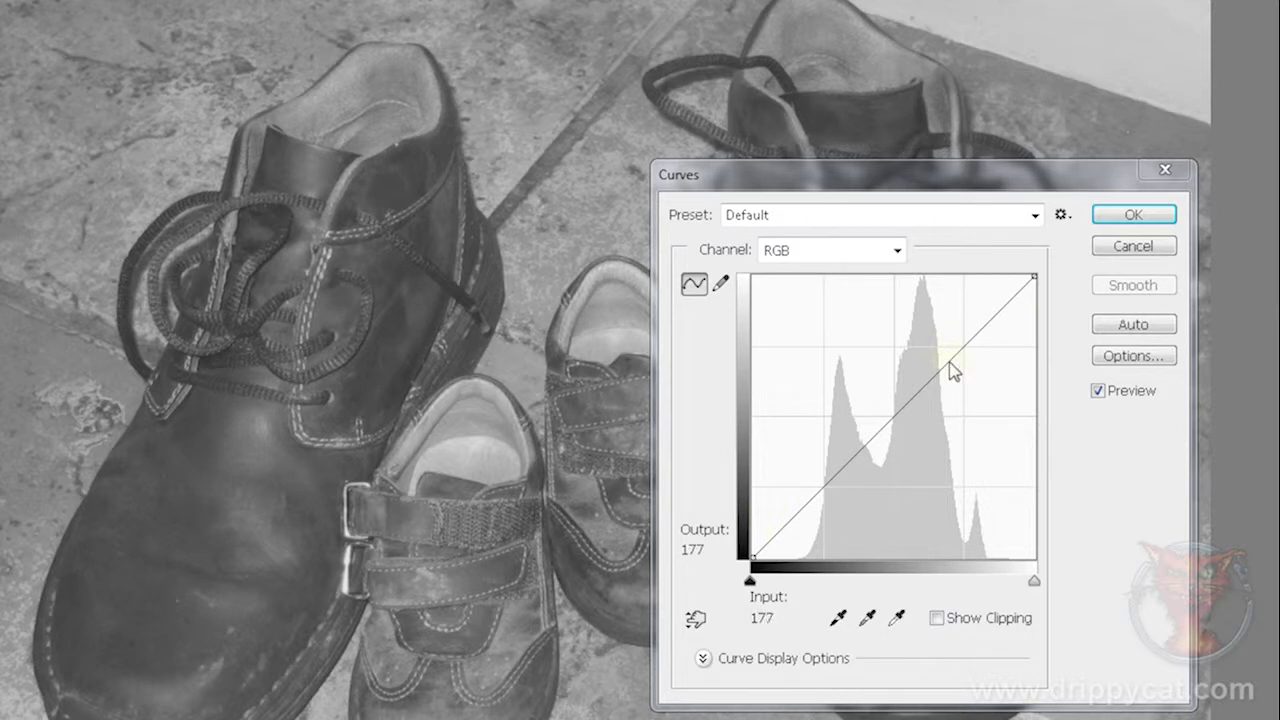
Bend the RGB curve with three points, including shadows at input 84, output 52 and highlights at input 210, output 177.
left_click_drag(951, 357, 941, 316)
left_click_drag(818, 452, 846, 501)
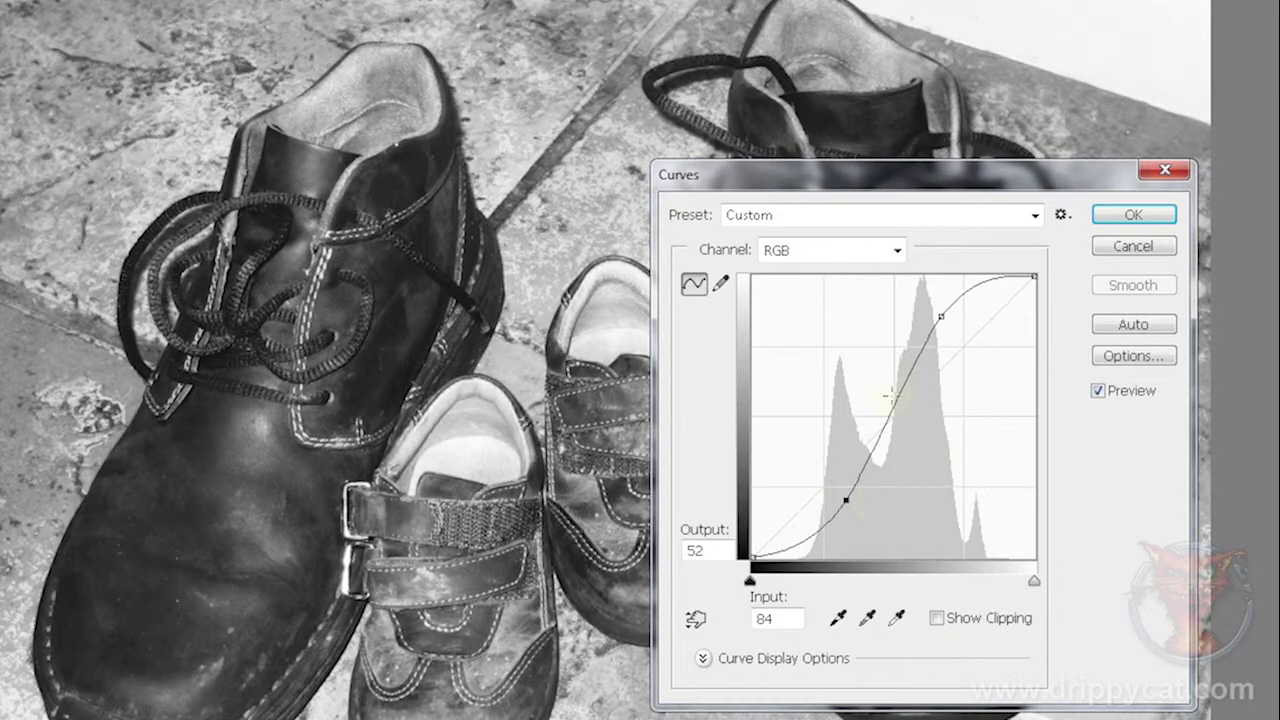
left_click_drag(901, 404, 893, 431)
left_click_drag(941, 316, 985, 362)
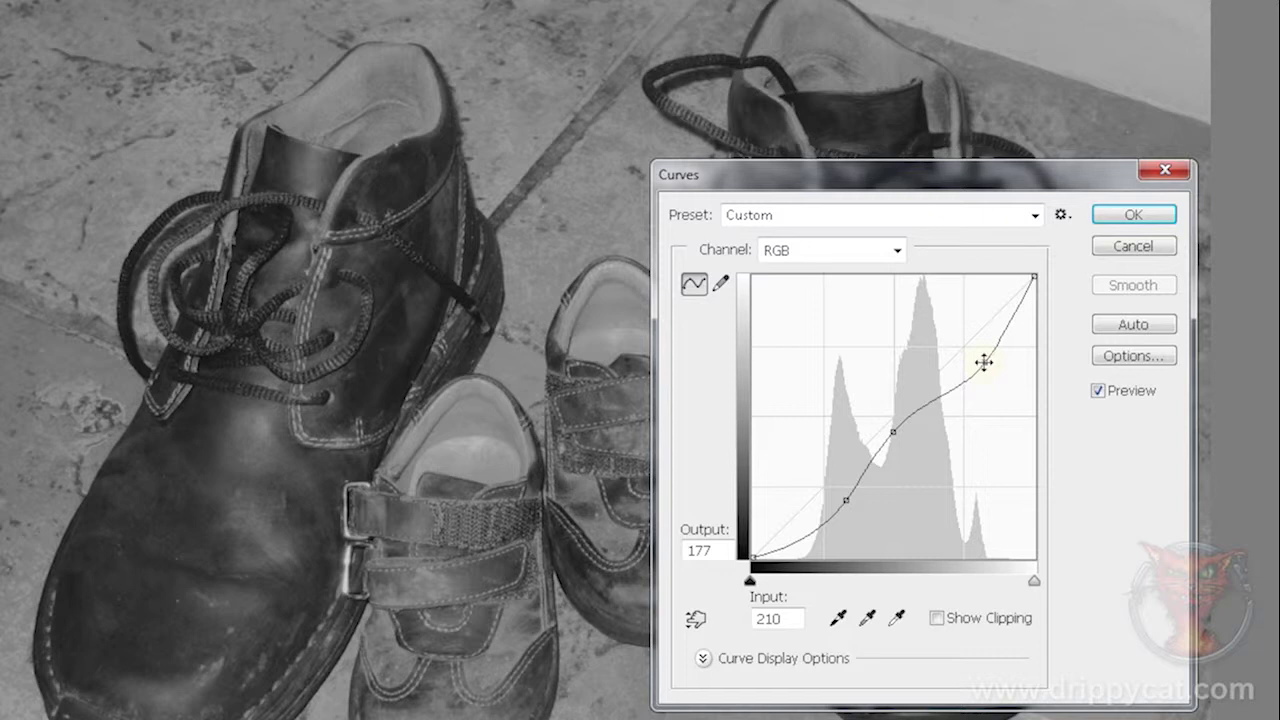
Remove the highlight, midtone and shadow points from the RGB curve.
left_click_drag(984, 362, 1036, 364)
left_click_drag(893, 431, 893, 590)
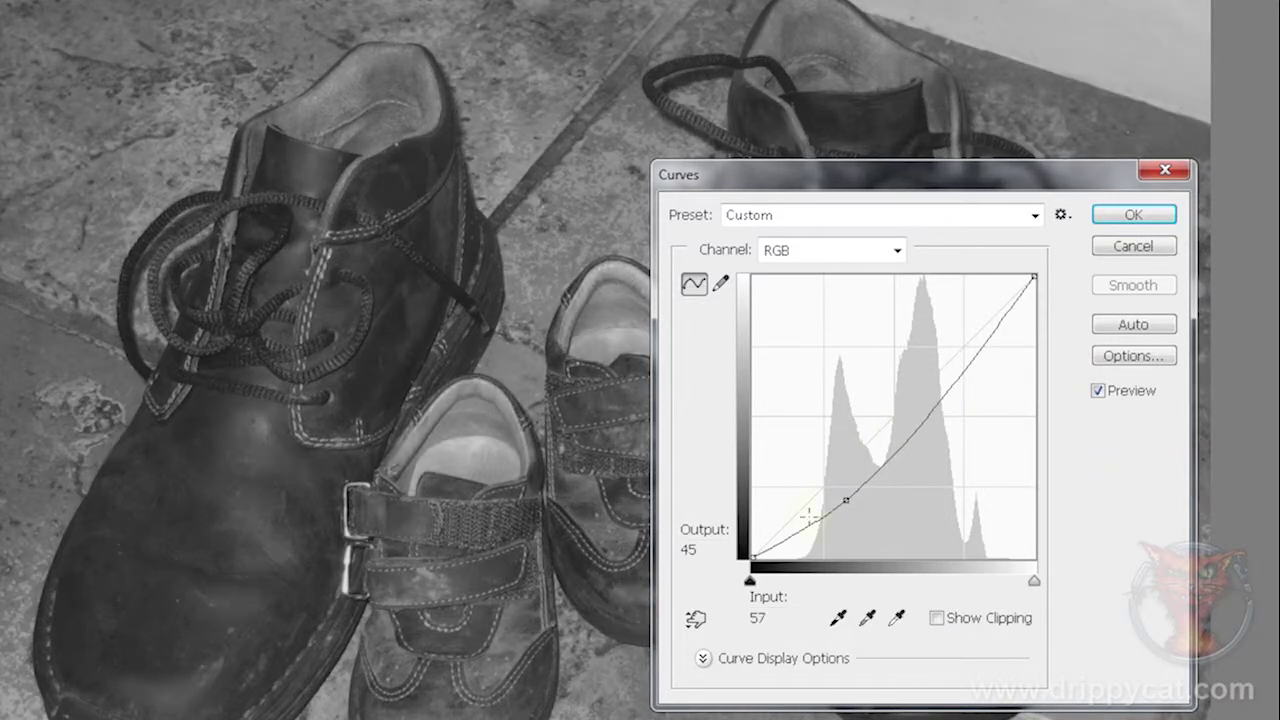
left_click_drag(845, 501, 606, 508)
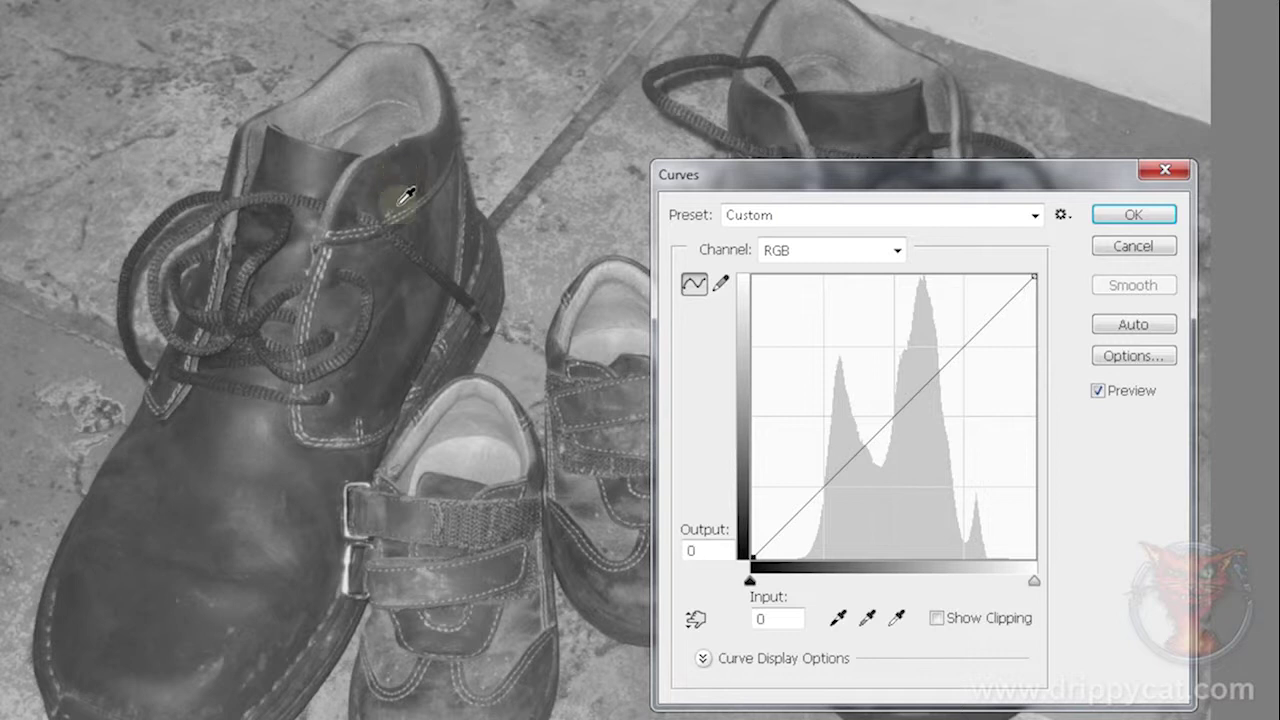
Sample several dark areas of the large left shoe's upper and toe to examine where their tones fall on the curve.
left_click(437, 237)
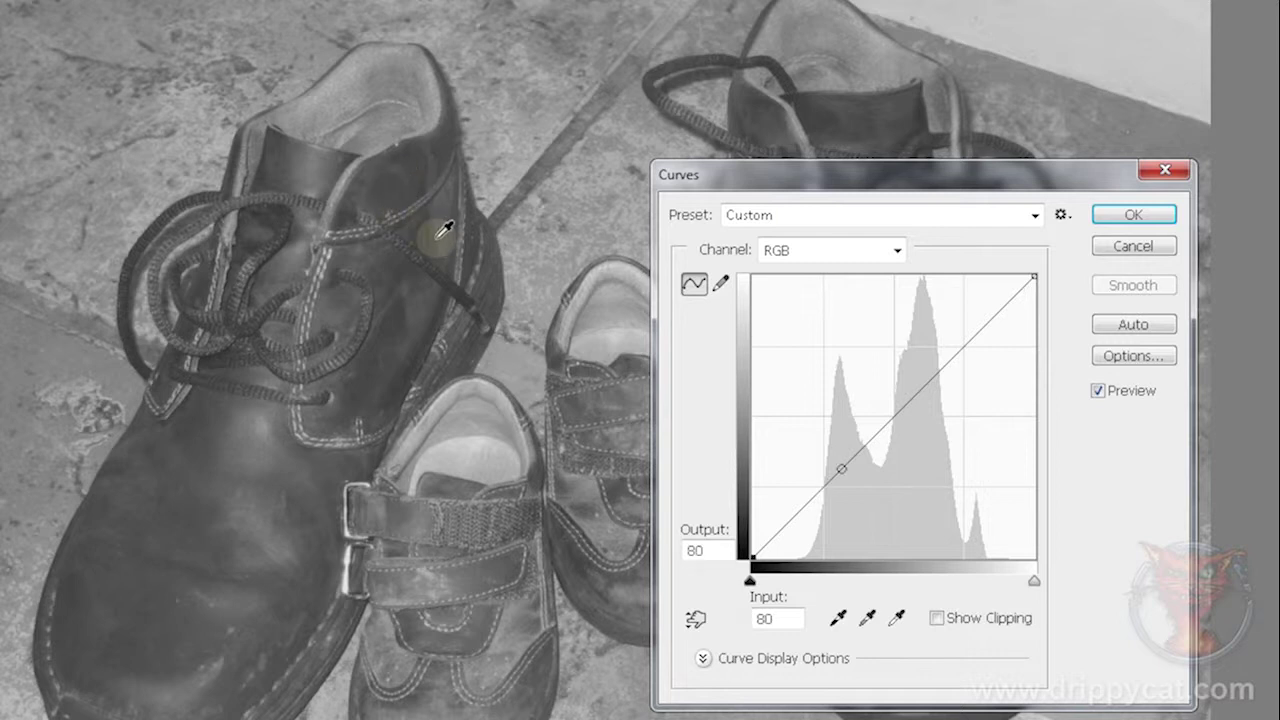
left_click(418, 180)
left_click(380, 314)
left_click(416, 318)
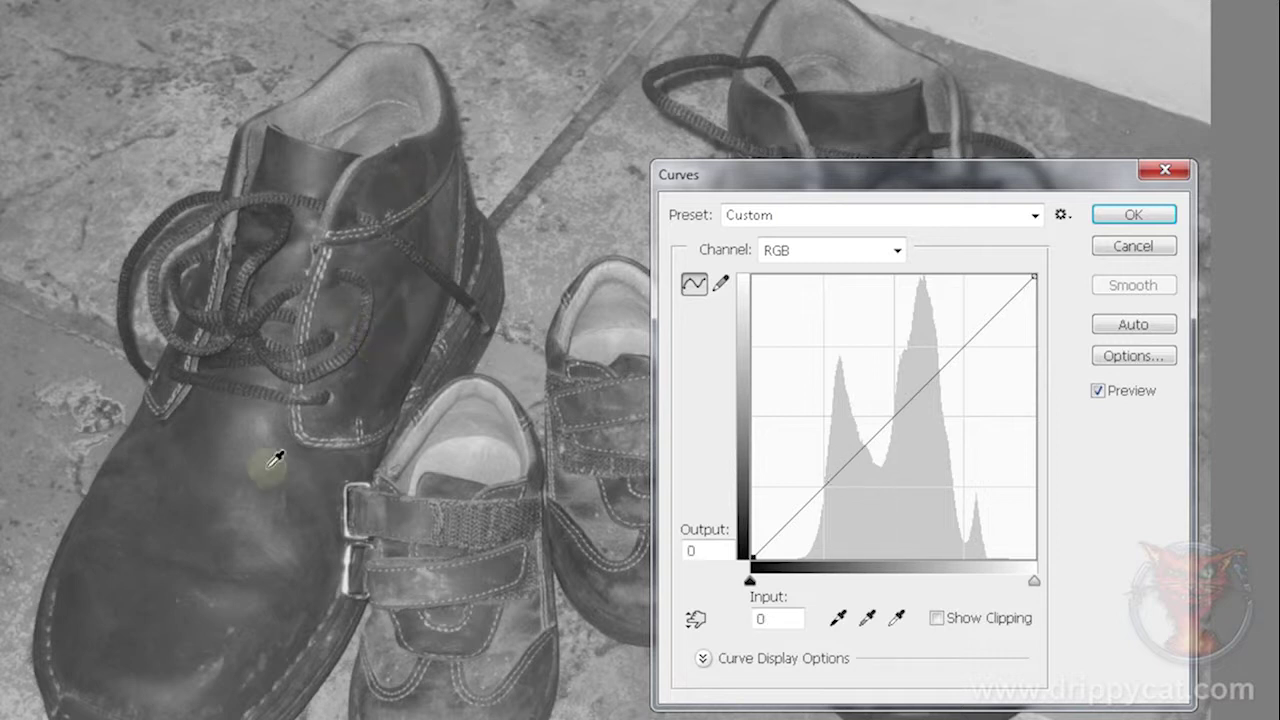
left_click(192, 478)
left_click(134, 494)
left_click(136, 548)
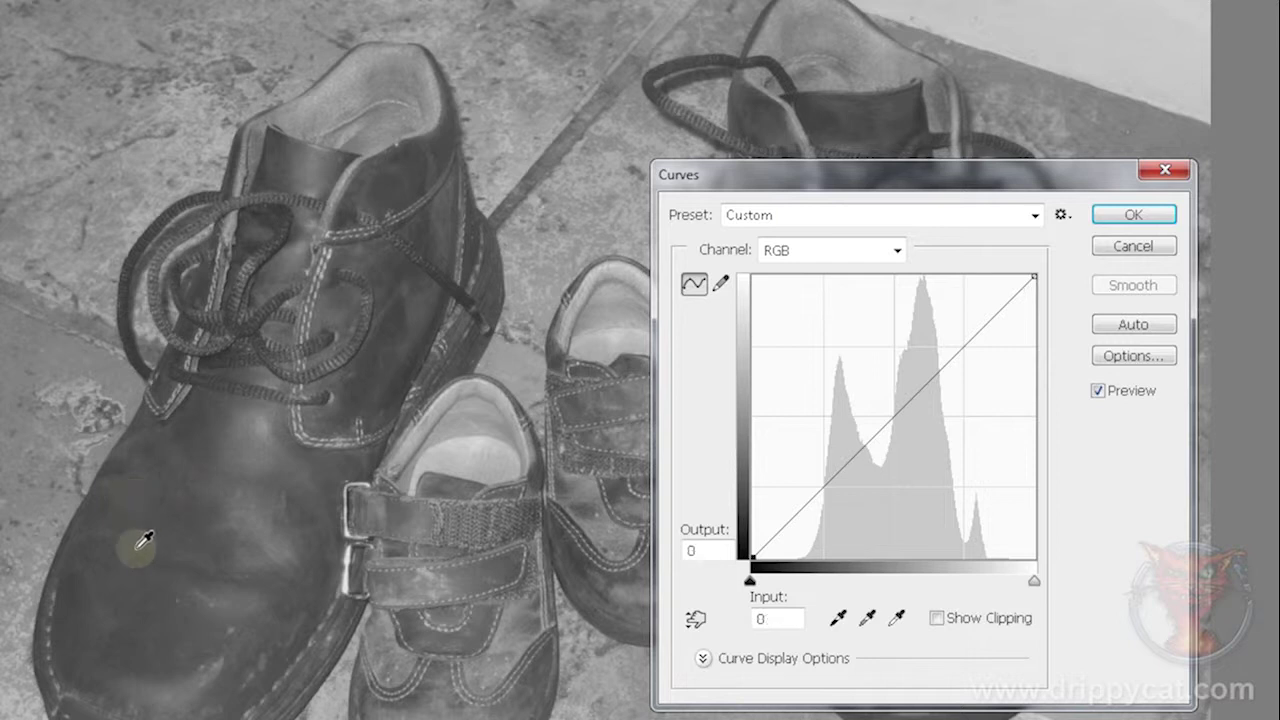
left_click(170, 487)
left_click(200, 434)
left_click(262, 431)
left_click(253, 469)
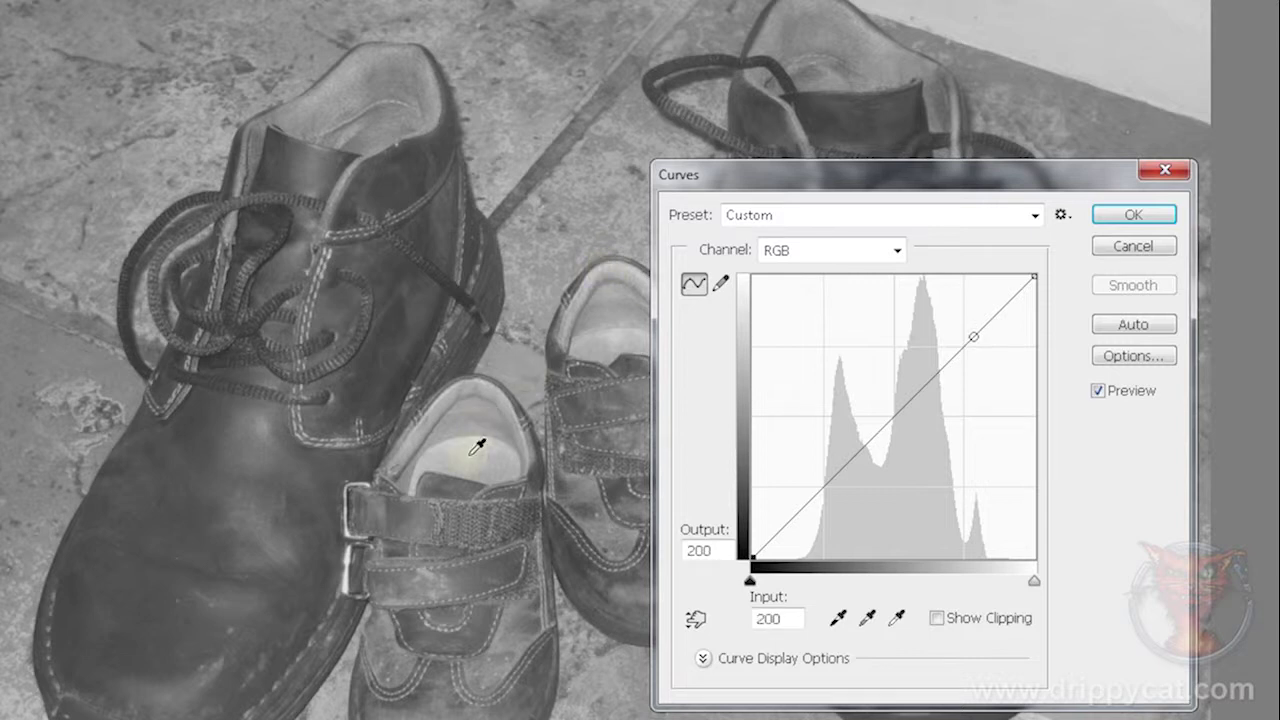
Try brightening the midtones with a curve point at input 128, output 154, and remove that point.
left_click(894, 416)
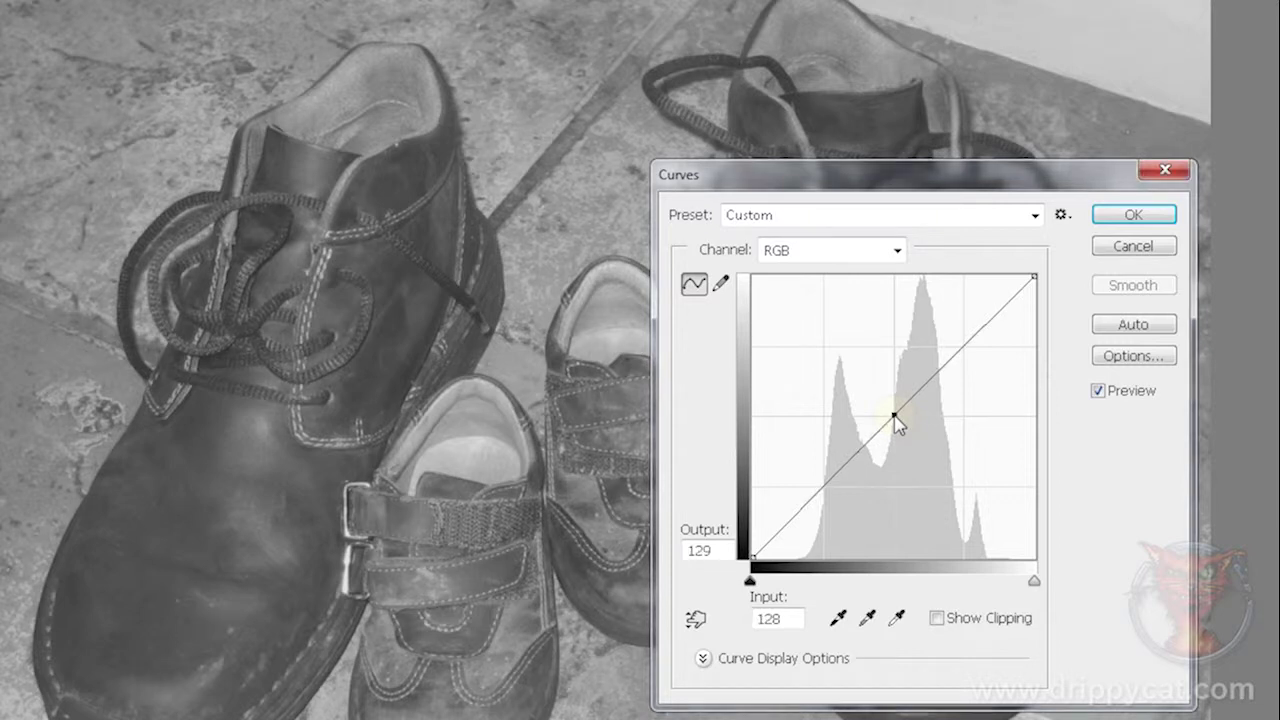
left_click_drag(894, 415, 894, 416)
key("Down")
key("Up")
key("Up")
key("Down")
left_click(894, 415)
left_click_drag(894, 415, 894, 386)
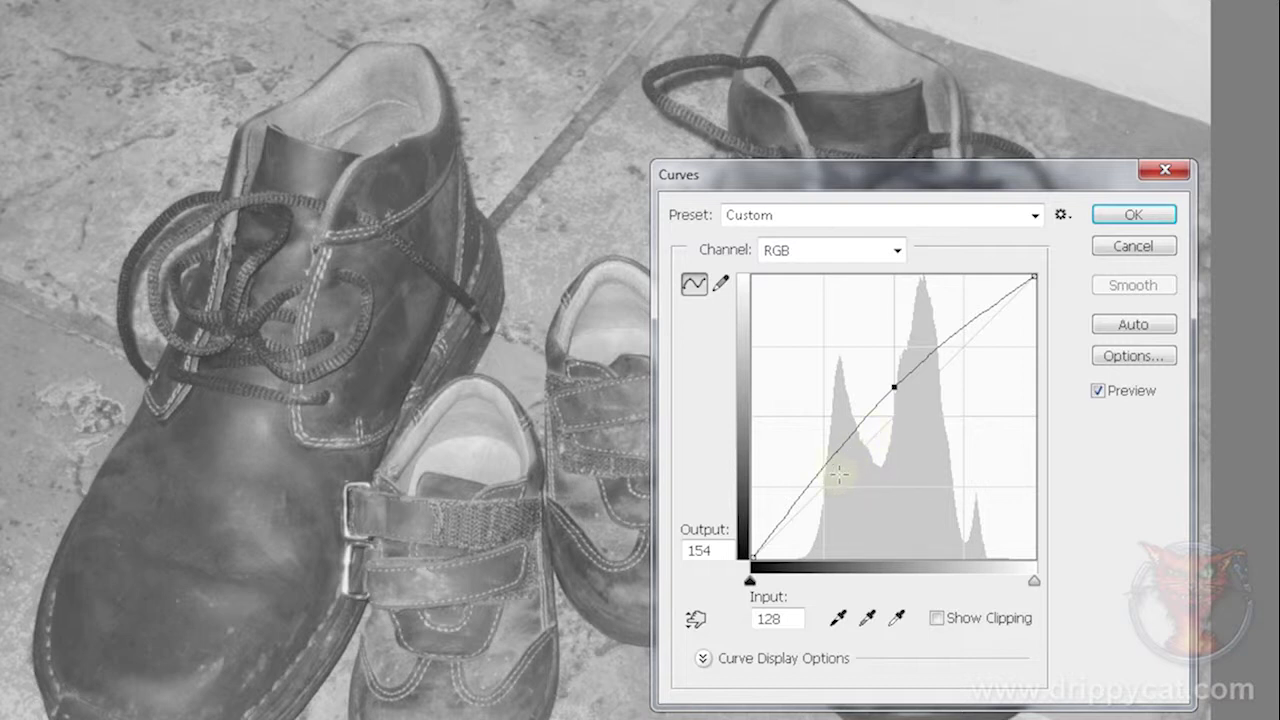
left_click_drag(895, 386, 1129, 434)
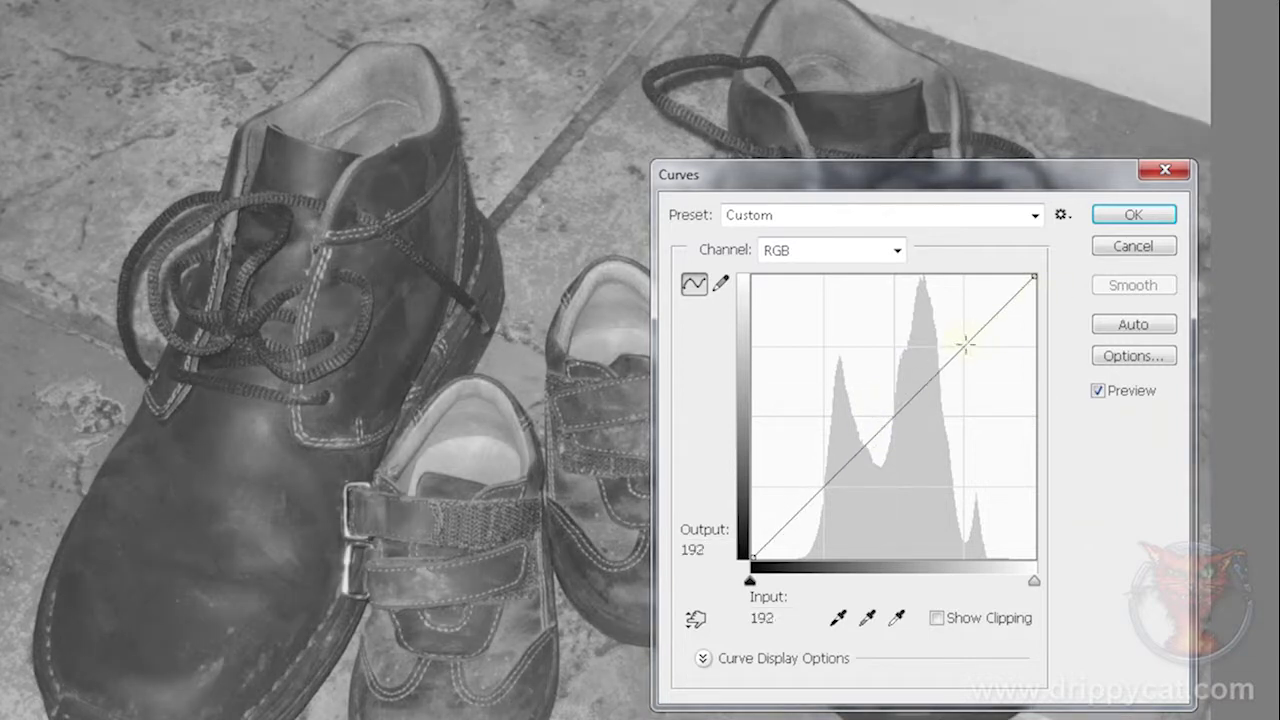
Try an S-curve with highlights at input 193, output 220 and shadows at input 51, output 30, and remove the shadow point.
left_click_drag(964, 346, 966, 314)
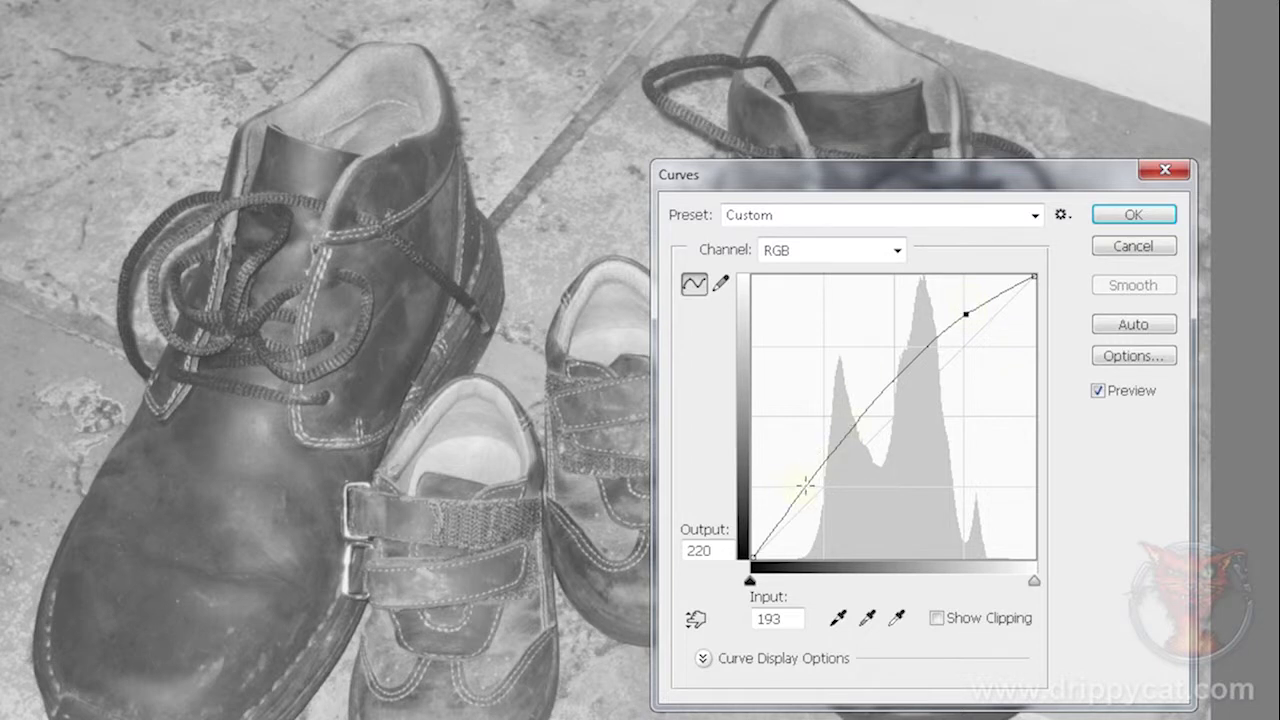
left_click_drag(805, 486, 809, 523)
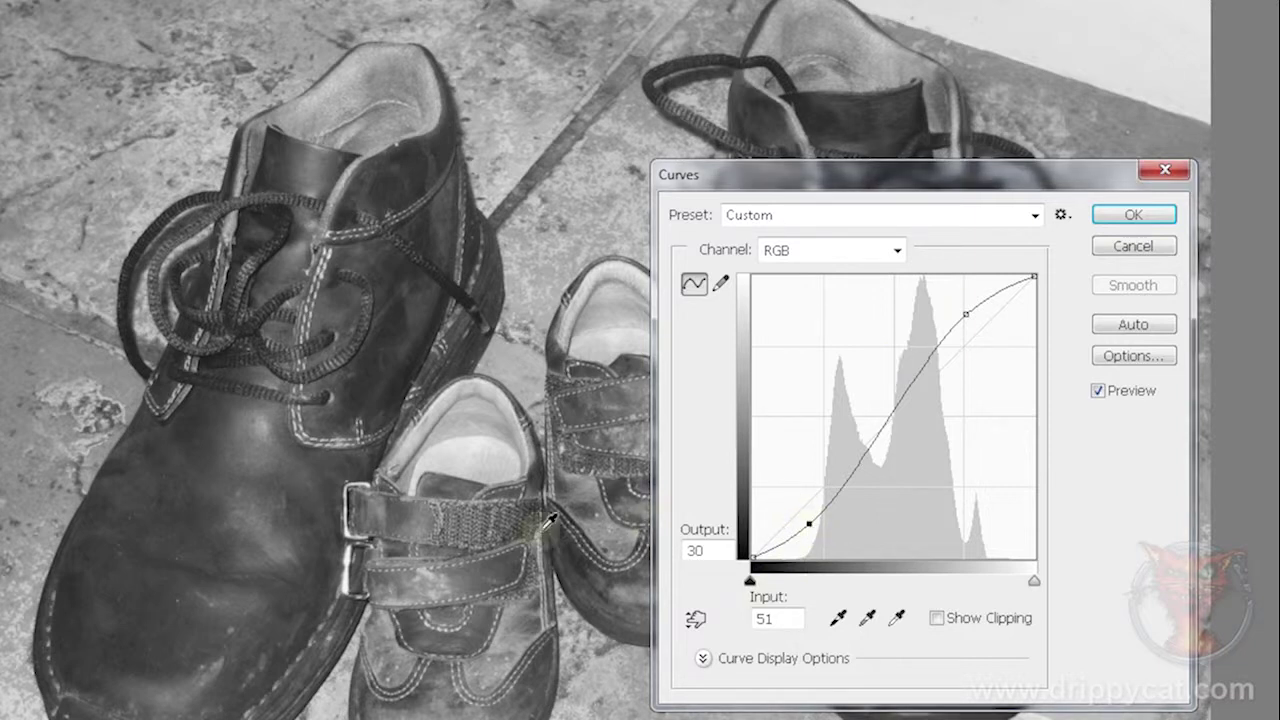
left_click_drag(808, 522, 571, 514)
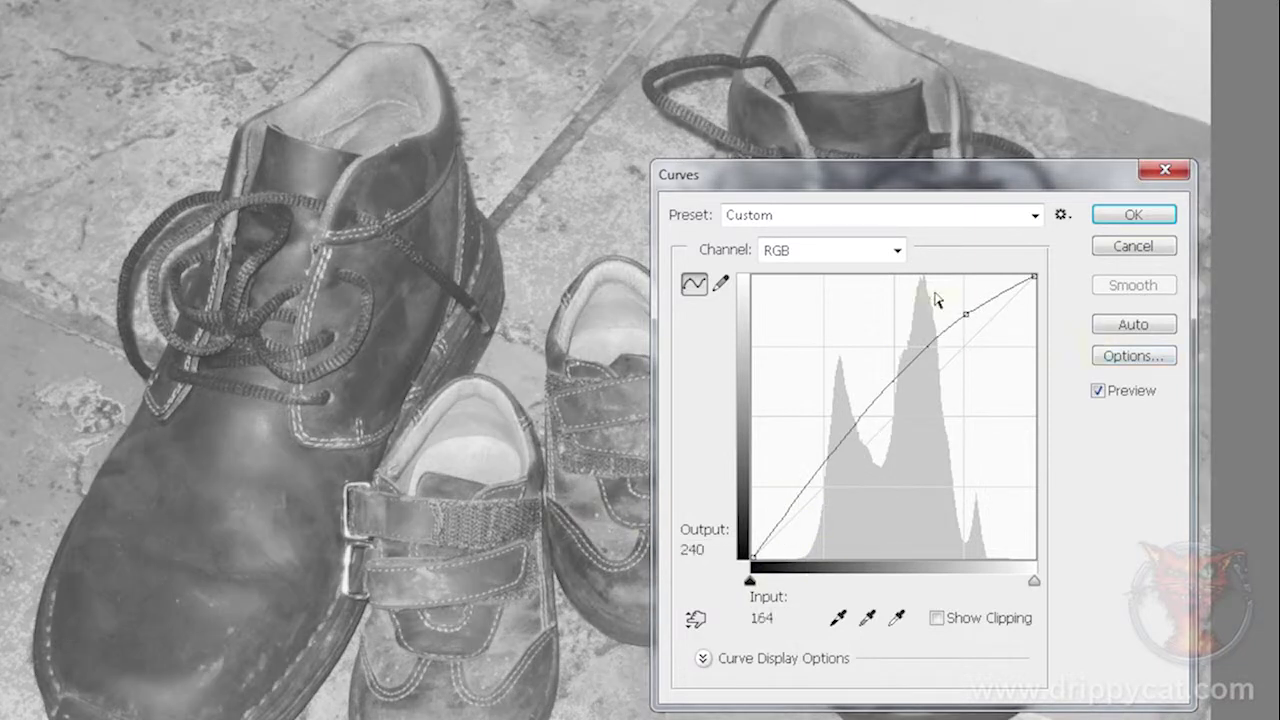
Set the white point to input 214 and black point to input 42, and add curve points at 73/34 and 176/205 (input/output).
left_click_drag(966, 310, 988, 270)
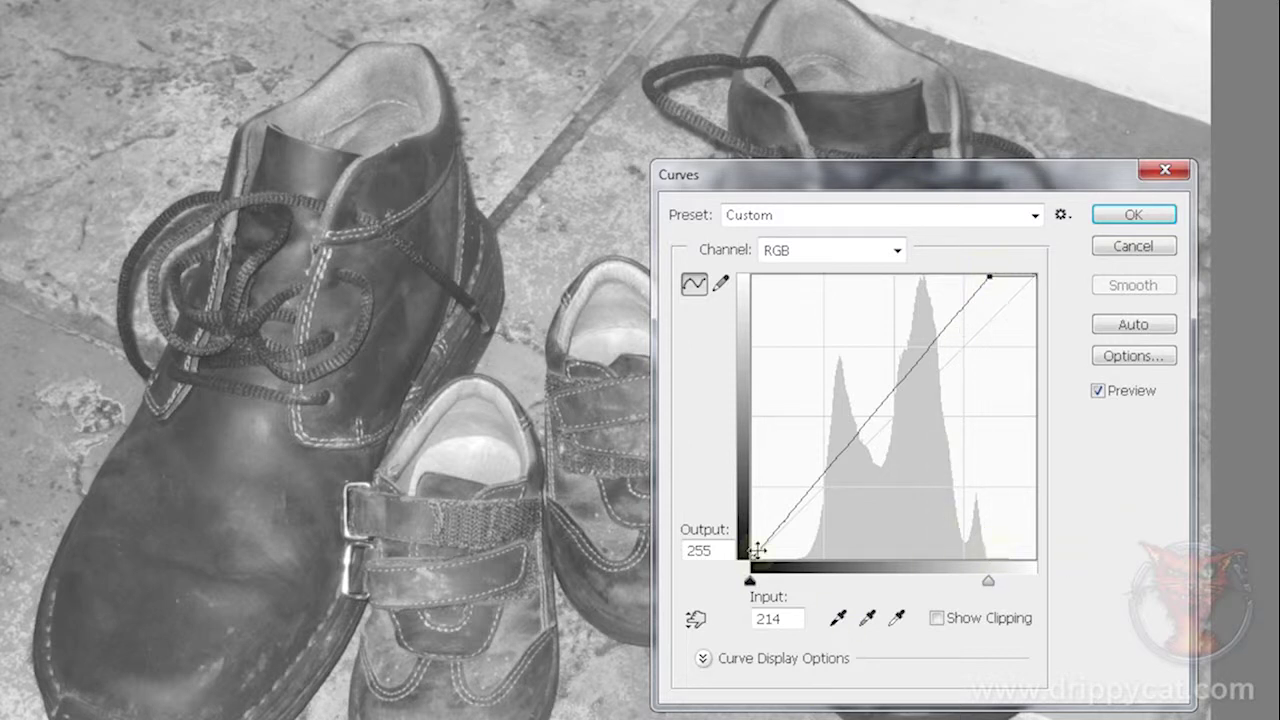
left_click_drag(752, 553, 799, 565)
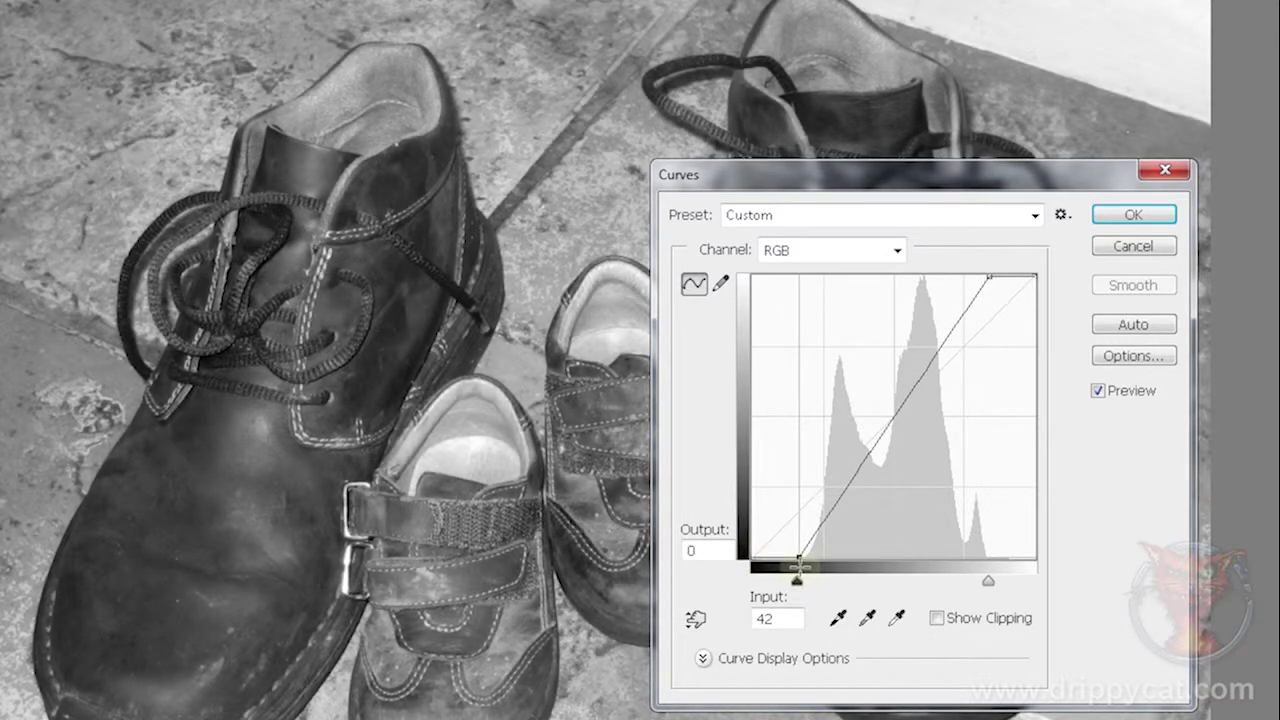
left_click_drag(893, 415, 833, 520)
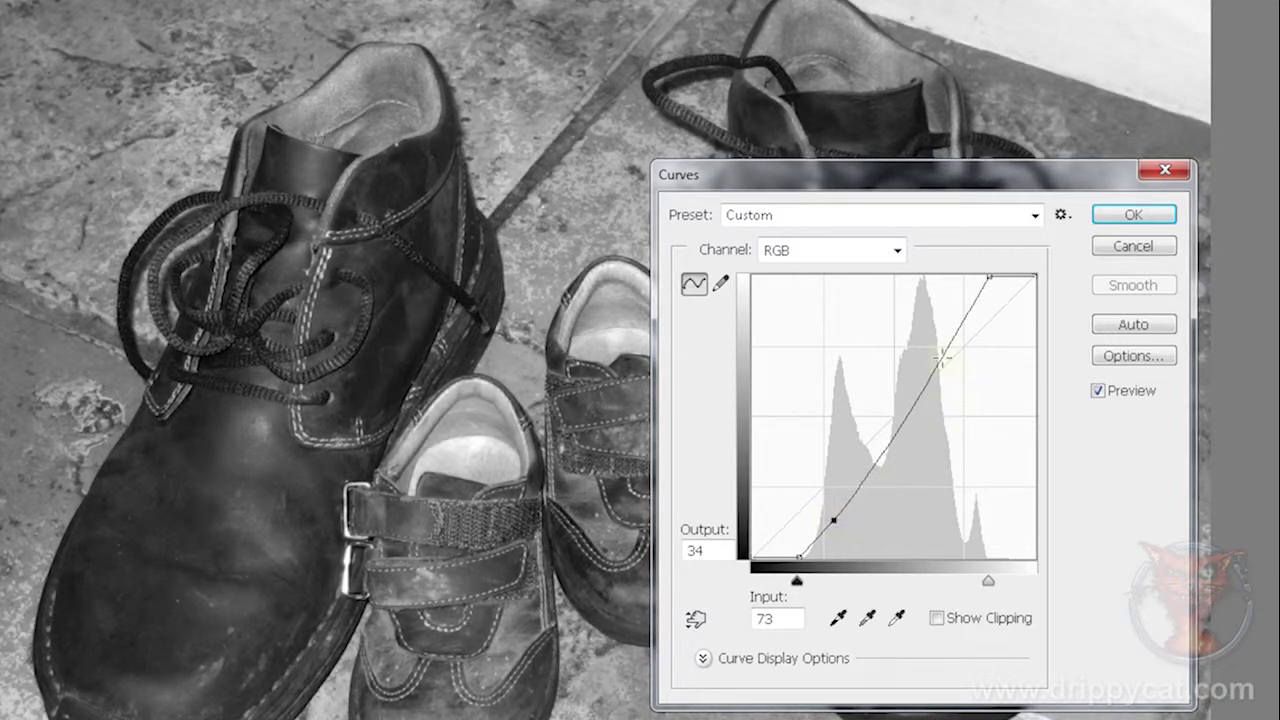
left_click_drag(942, 357, 946, 330)
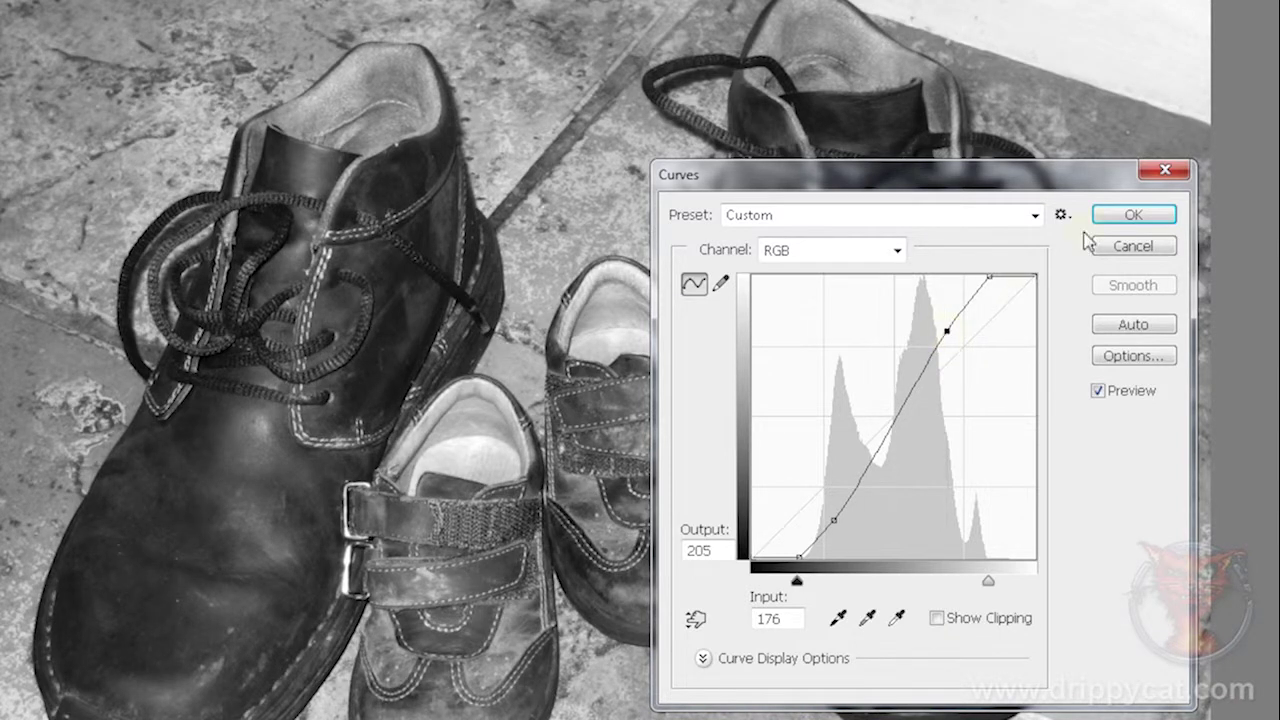
Reset the curve and flatten it by setting the white end point to output 160 and the black end point to output 98.
key("alt")
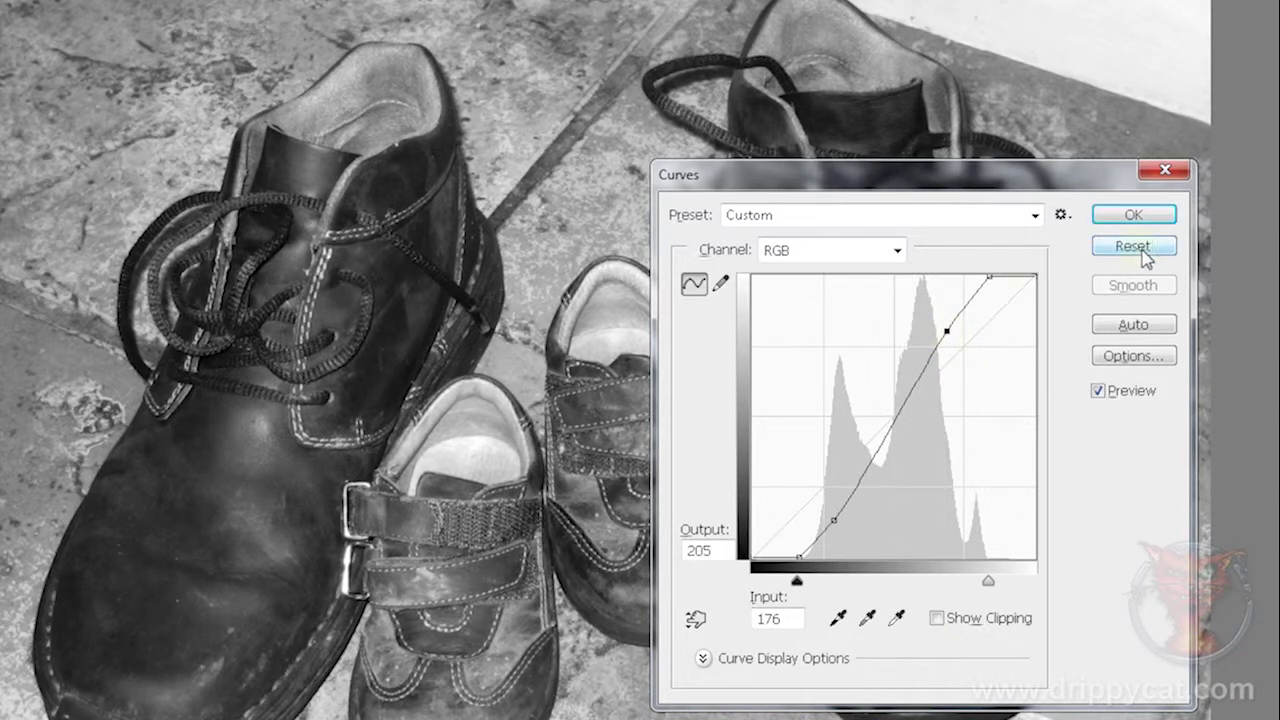
left_click(1146, 255, "alt")
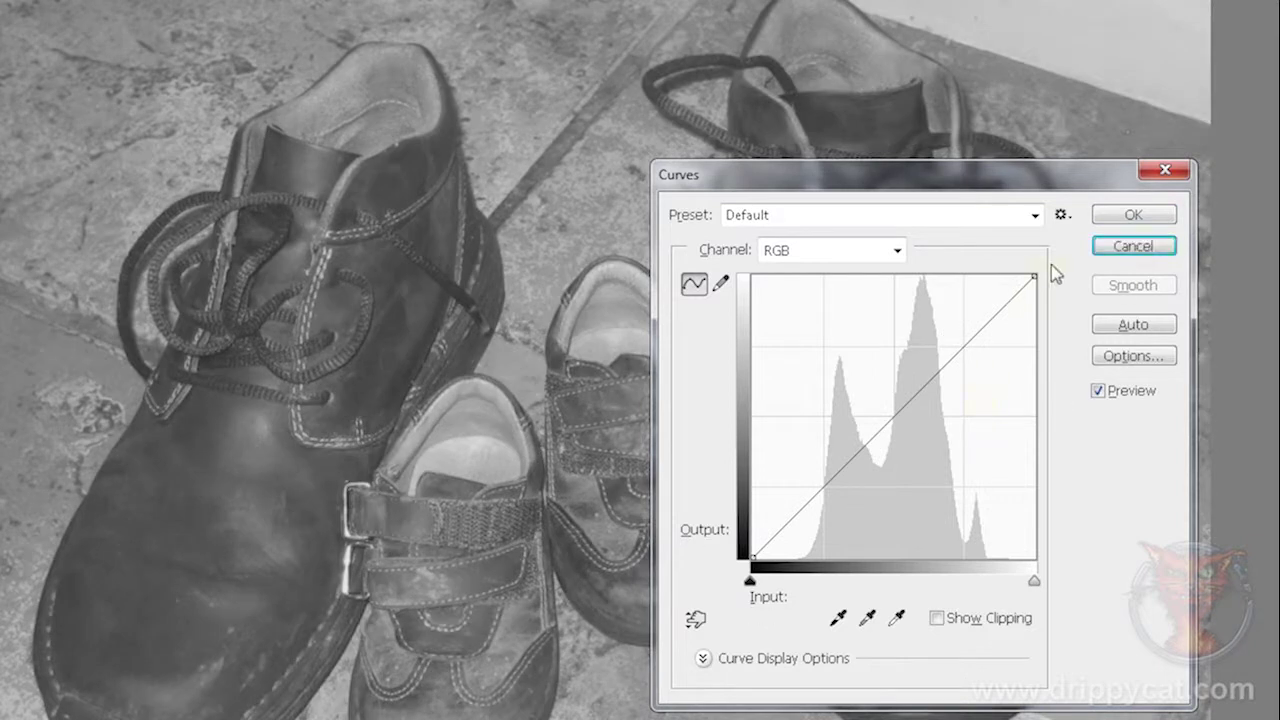
left_click_drag(1034, 278, 1069, 383)
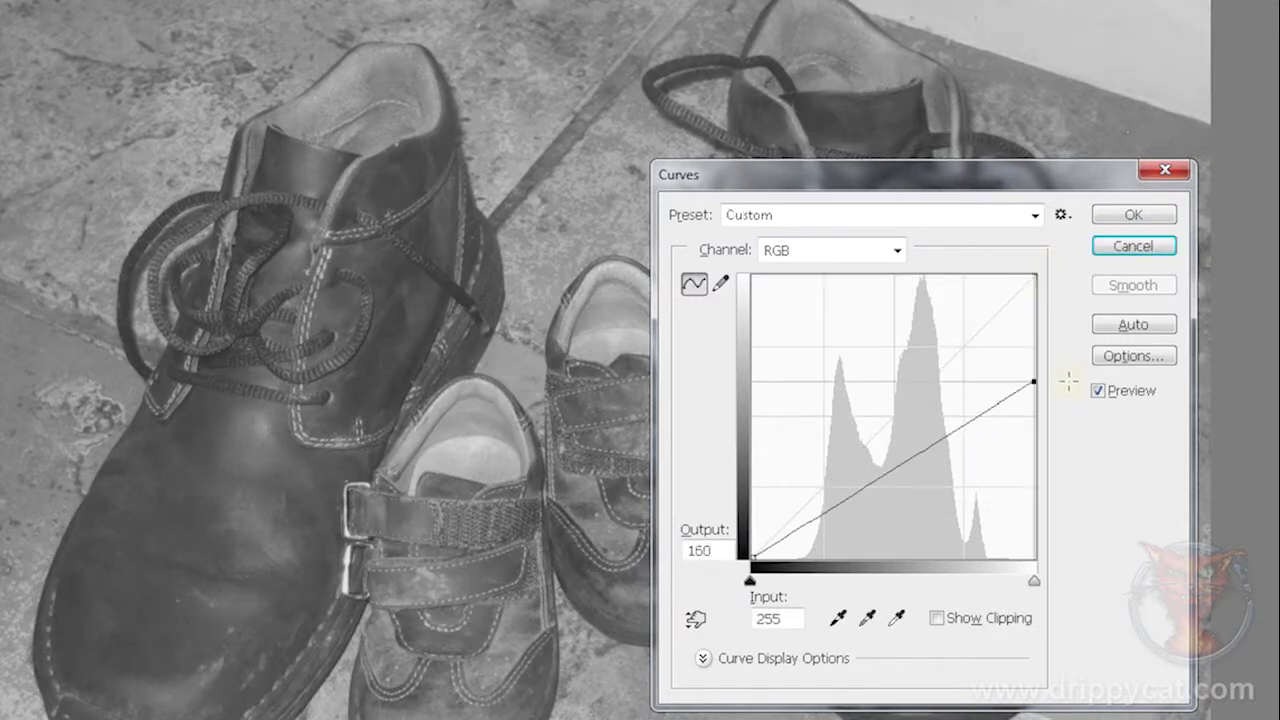
left_click_drag(752, 556, 750, 450)
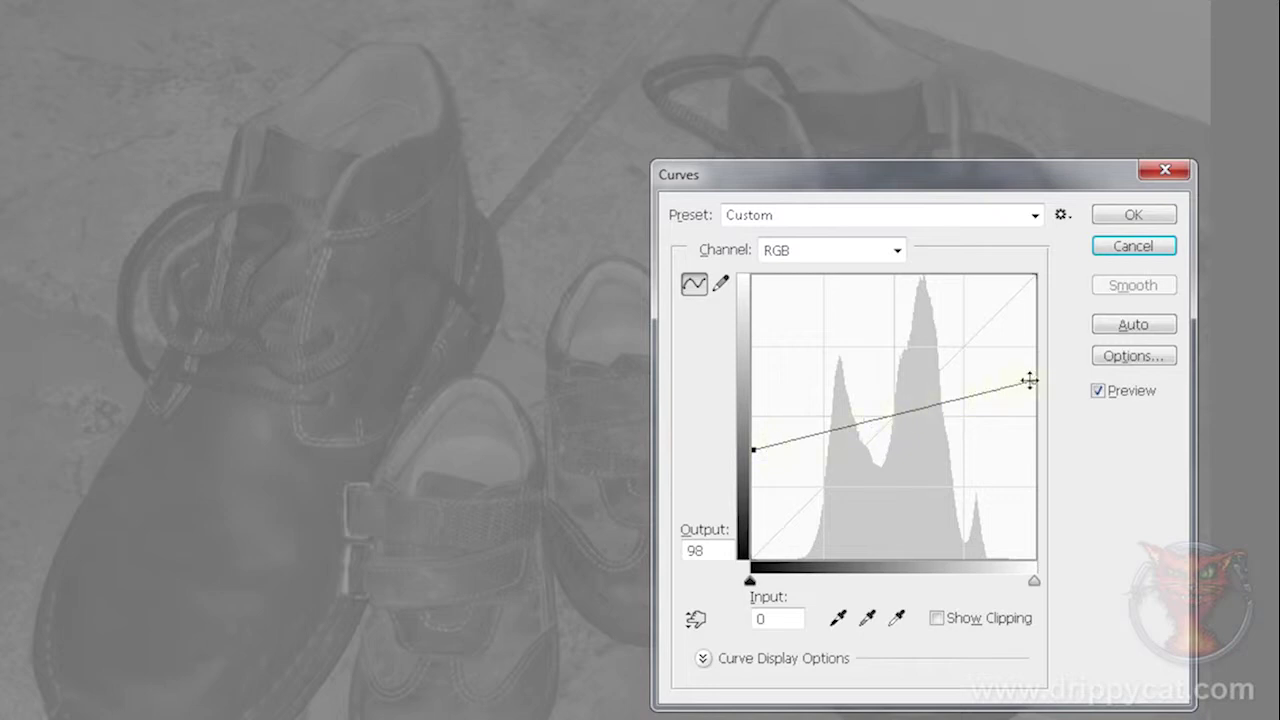
Steepen the curve by moving the white point to input 208, output 255 and the black point in along the base to the histogram's start.
left_click_drag(1034, 383, 1000, 275)
left_click_drag(753, 449, 803, 578)
left_click_drag(993, 276, 979, 278)
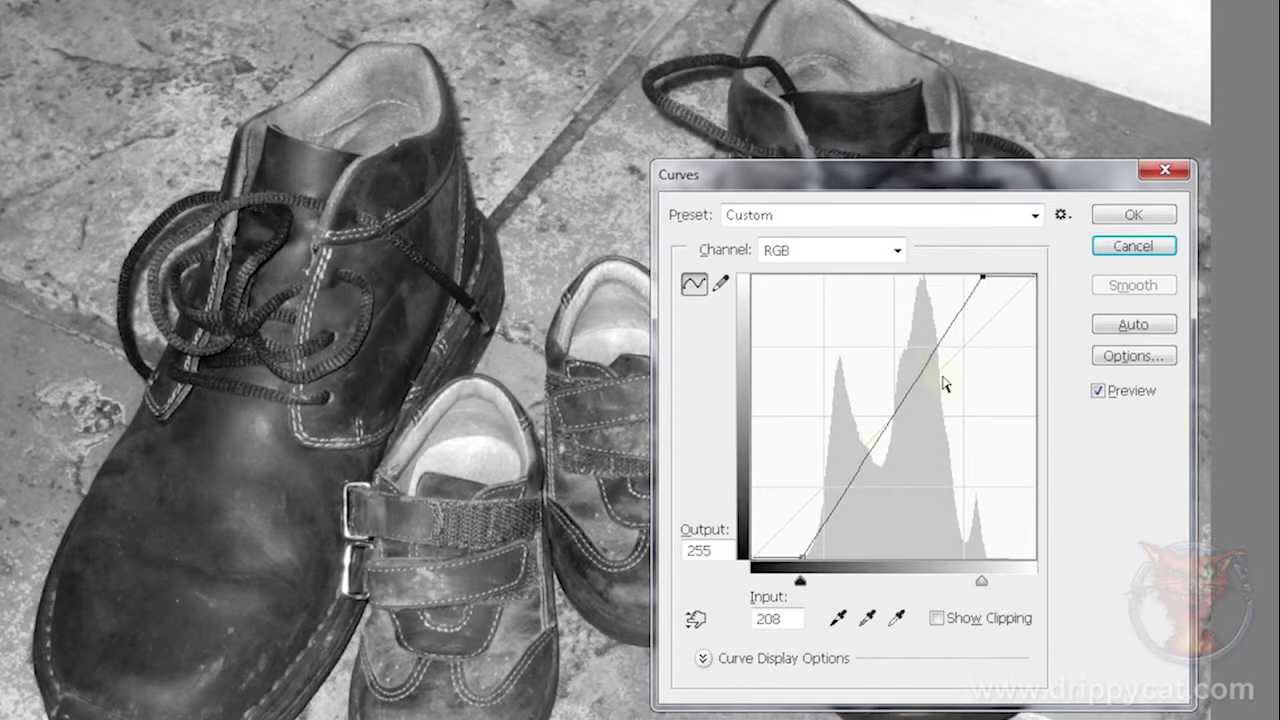
Return both end points to their corners and form a strong S-curve with the shadow point at input 102, output 38.
left_click_drag(980, 276, 1034, 274)
left_click_drag(801, 556, 748, 557)
left_click_drag(811, 497, 823, 521)
left_click_drag(987, 351, 968, 313)
left_click_drag(821, 519, 828, 517)
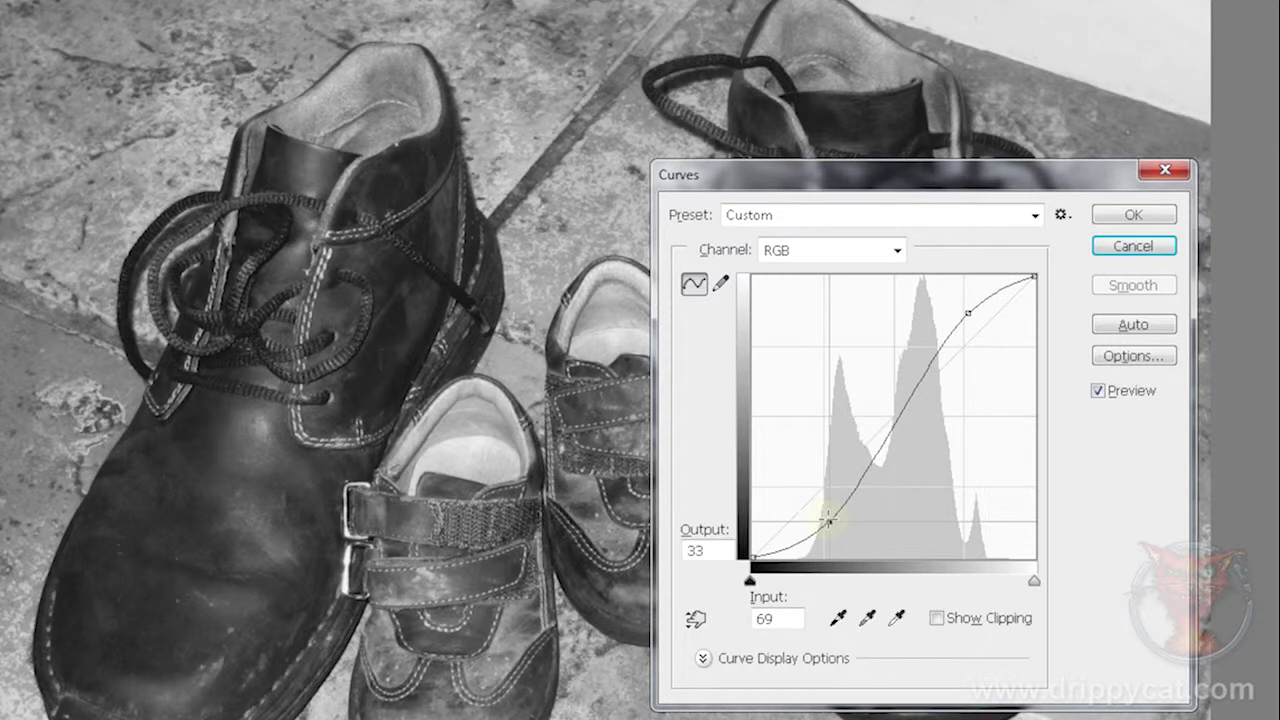
left_click_drag(828, 517, 865, 517)
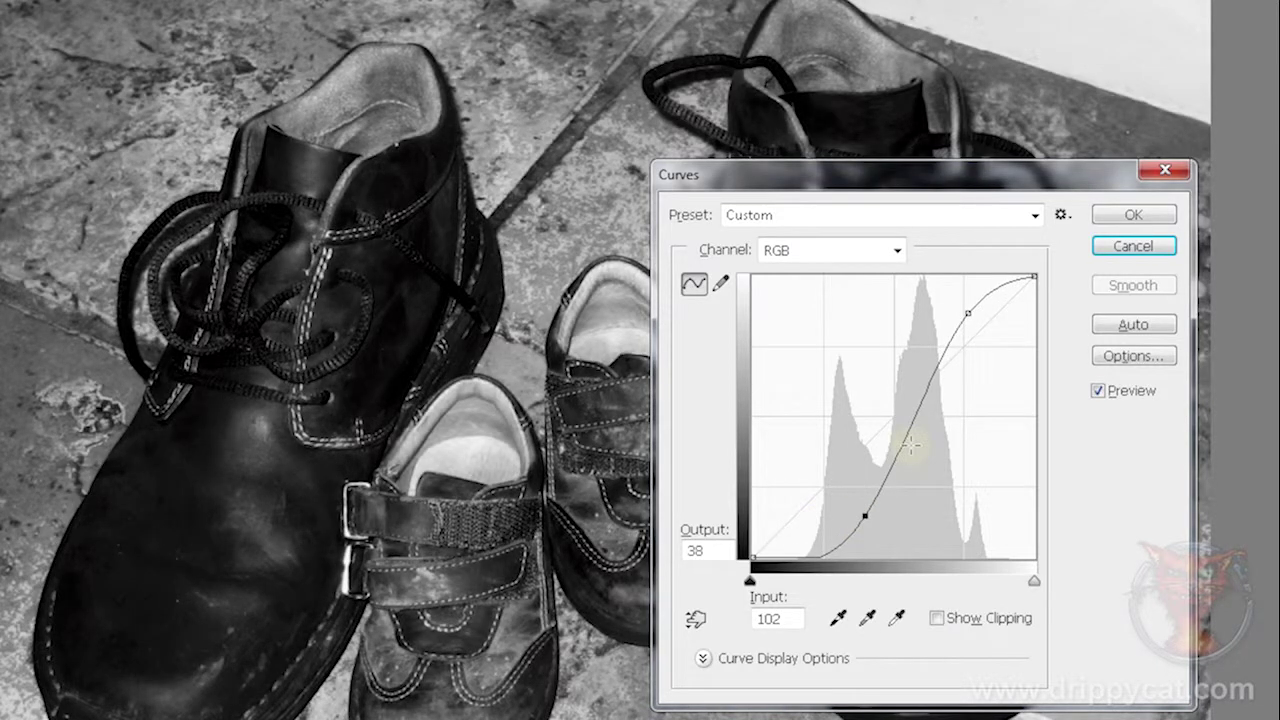
Invert the S-curve to reduce contrast, with the shadow point at input 64, output 99 and the highlight point at input 187, output 146.
left_click(969, 313)
mouse_move(969, 313)
left_mouse_down()
mouse_move(865, 314)
mouse_move(981, 307)
left_mouse_up()
key("Delete")
left_click_drag(865, 516, 822, 458)
left_click_drag(978, 308, 958, 395)
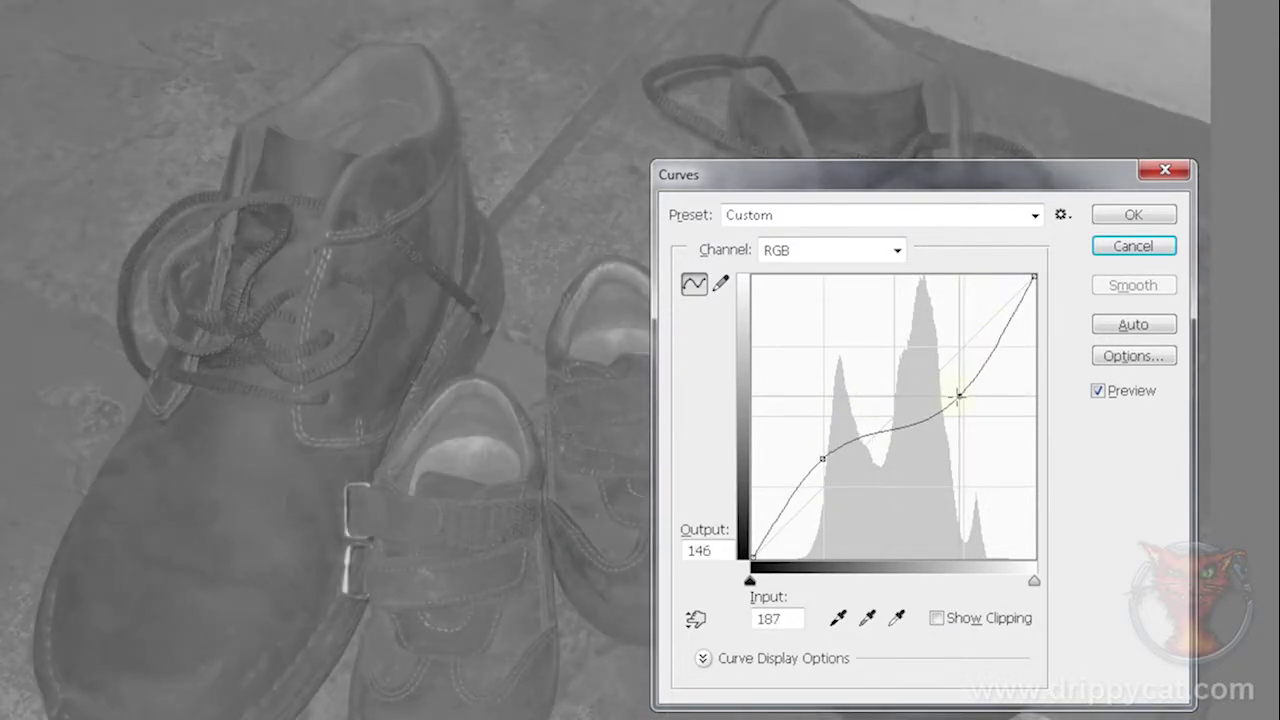
left_click_drag(820, 458, 823, 449)
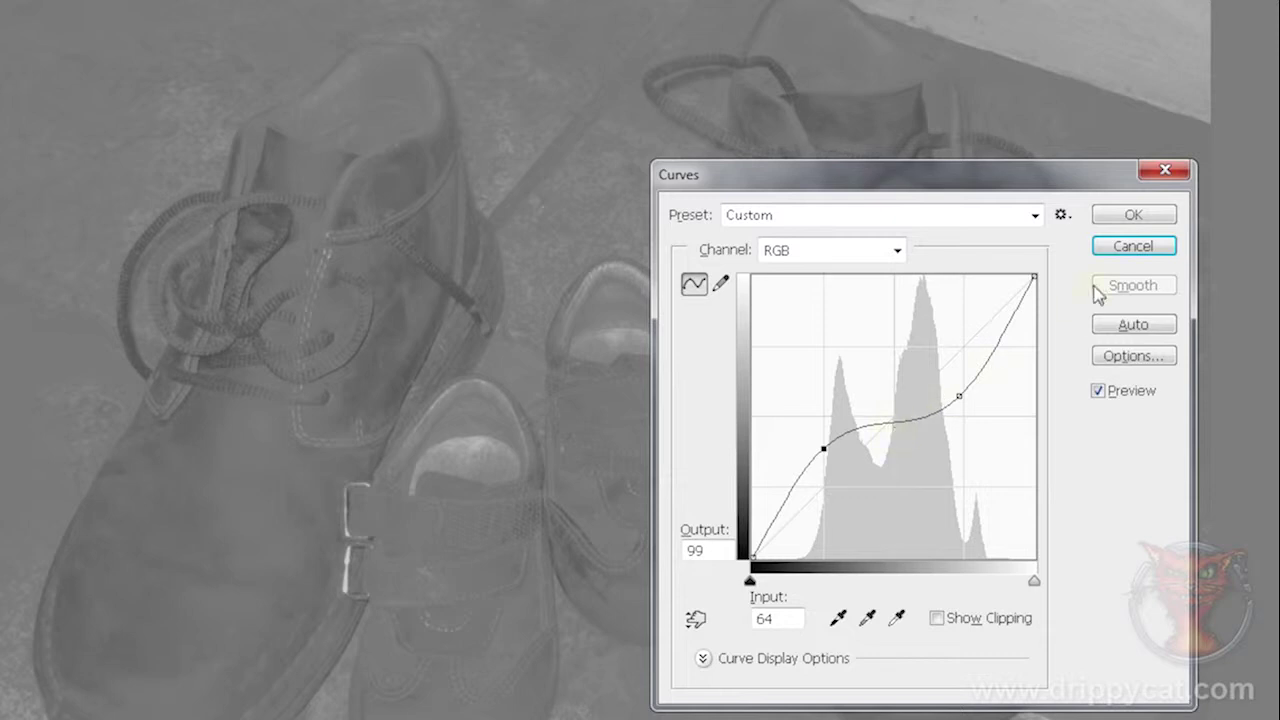
Reset the curve and apply a gentle S-curve with points at input 59, output 39 and input 198, output 228.
left_click(1150, 250, "alt")
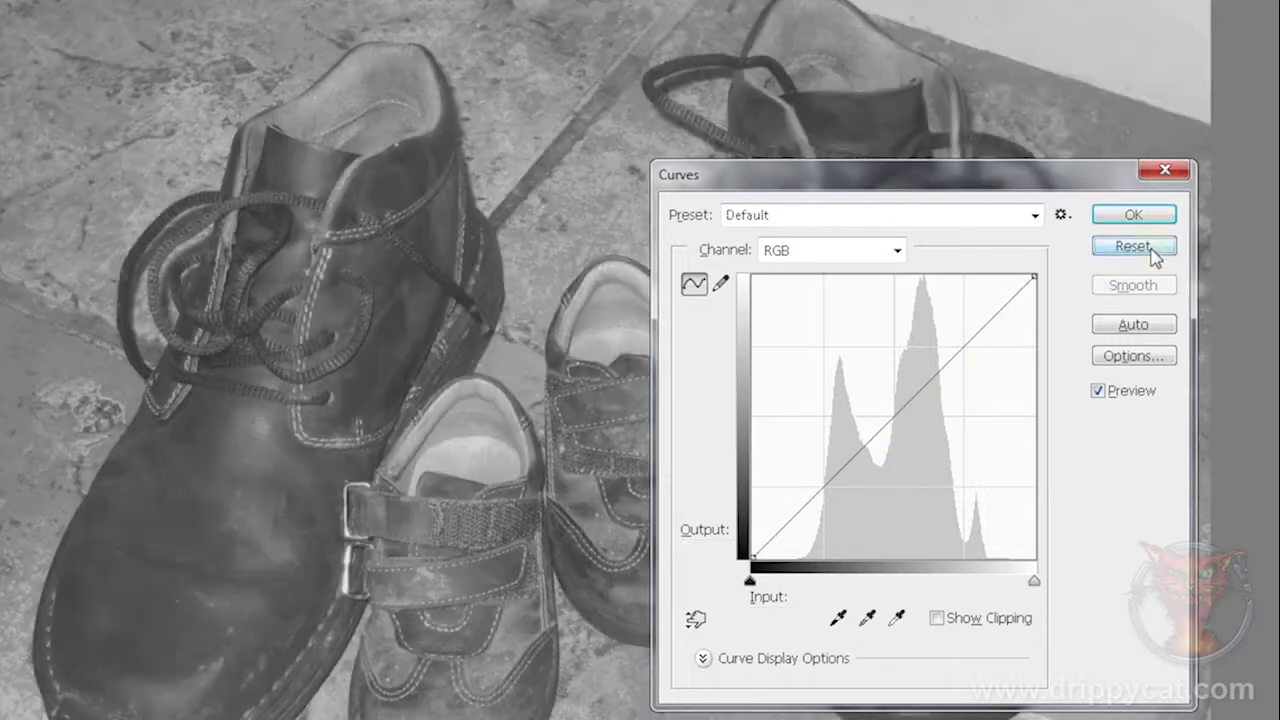
left_click_drag(974, 334, 971, 310)
left_click_drag(804, 484, 818, 514)
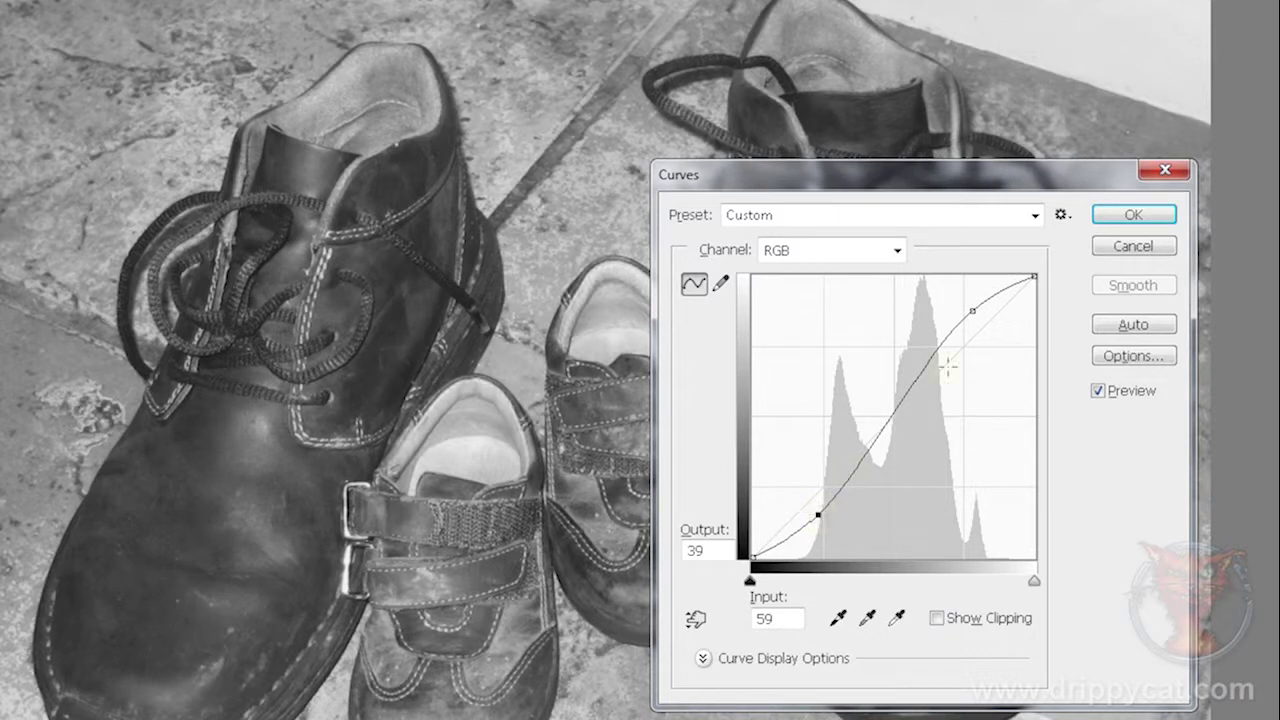
left_click_drag(972, 311, 970, 305)
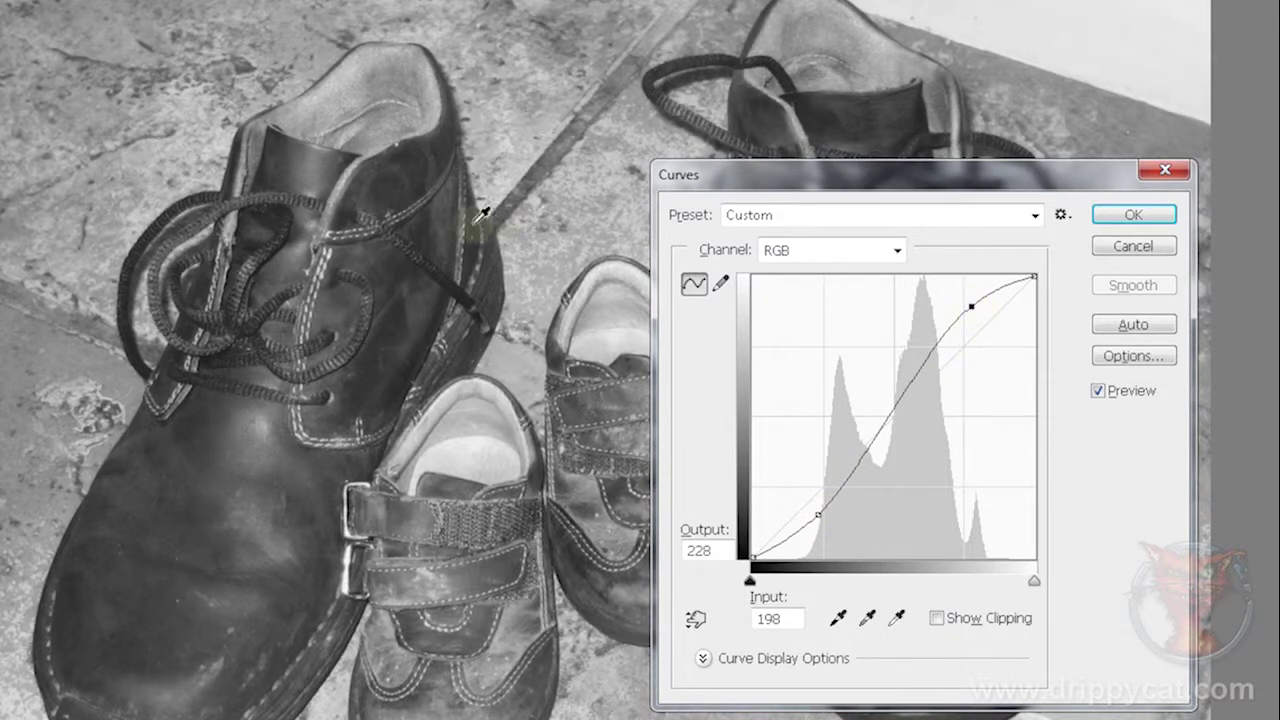
left_click(1122, 212)
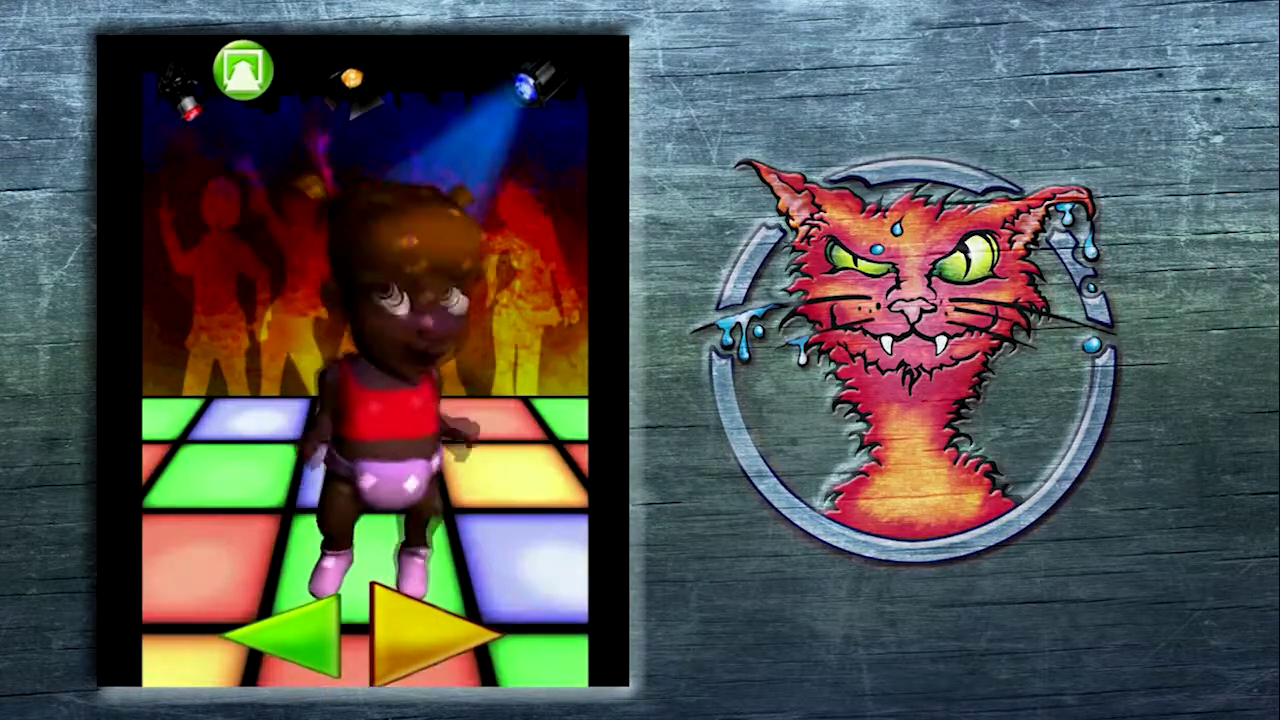
left_click(449, 634)
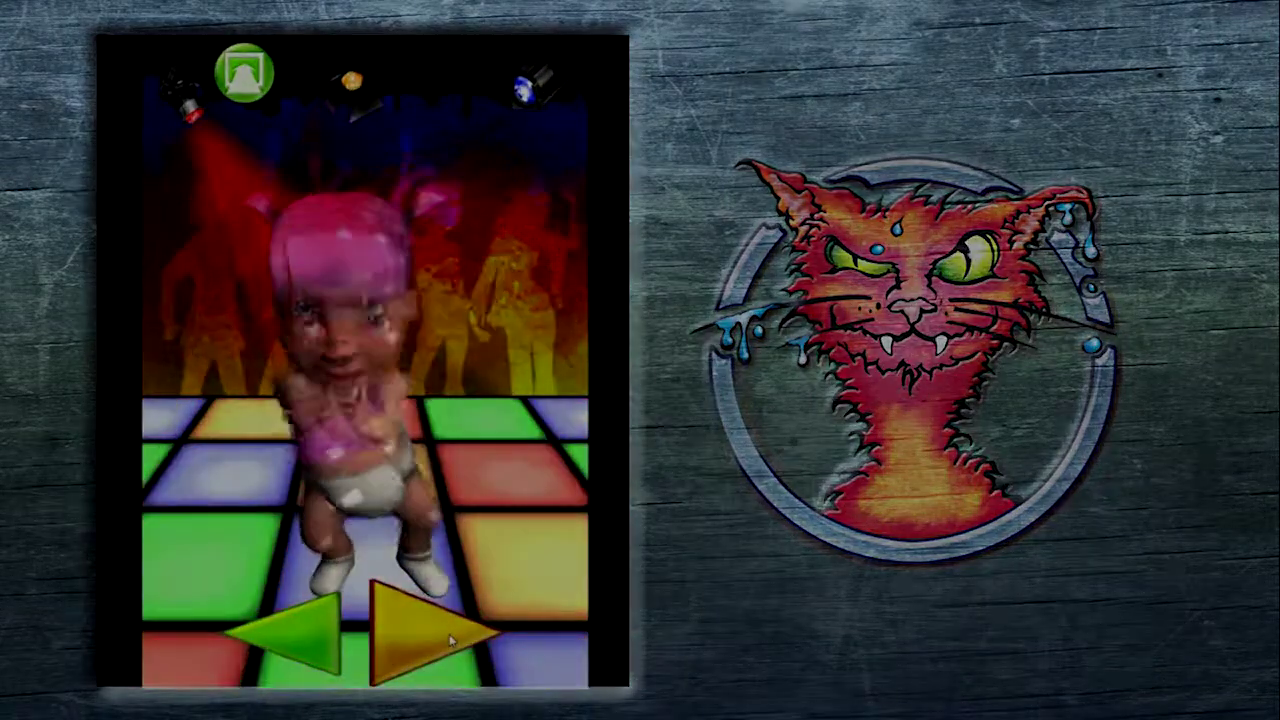